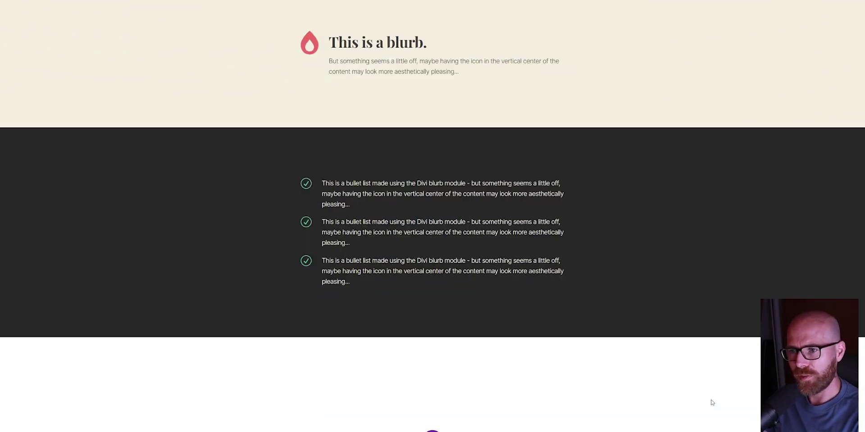
Open the settings of the "This is a blurb." module and review its title, body text and icon options
mouse_move(392, 52)
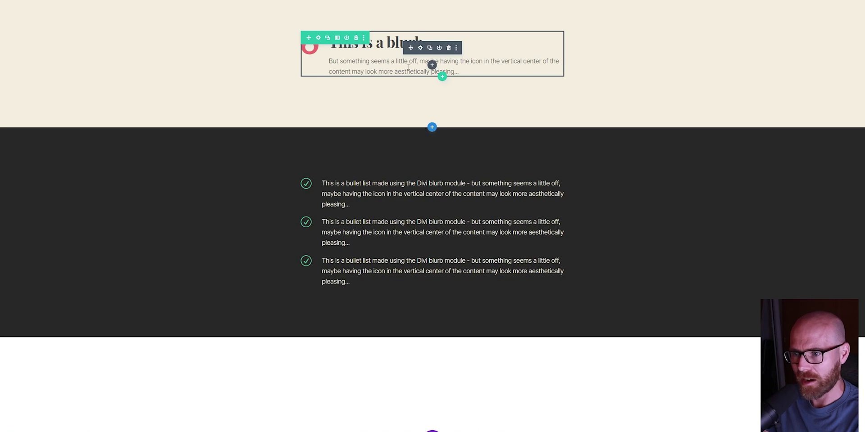
mouse_move(367, 186)
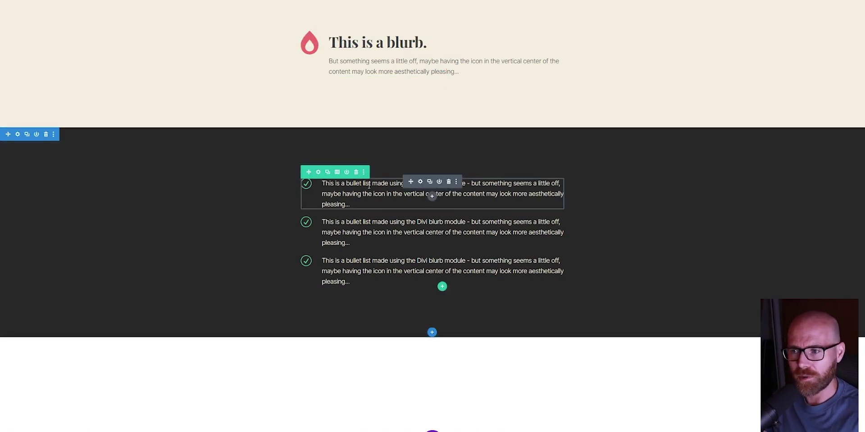
left_click(422, 47)
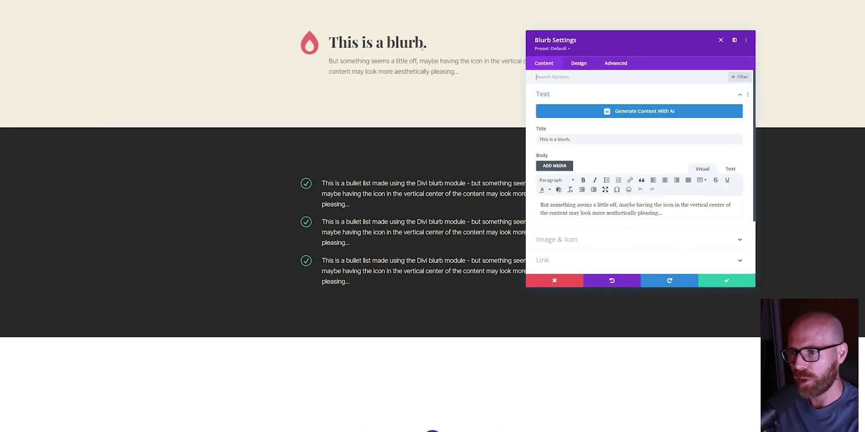
left_click(566, 142)
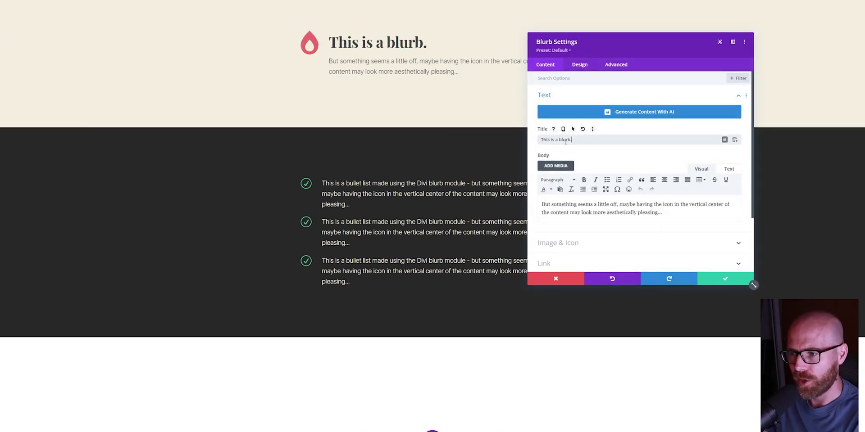
left_click_drag(663, 213, 542, 201)
left_click(571, 243)
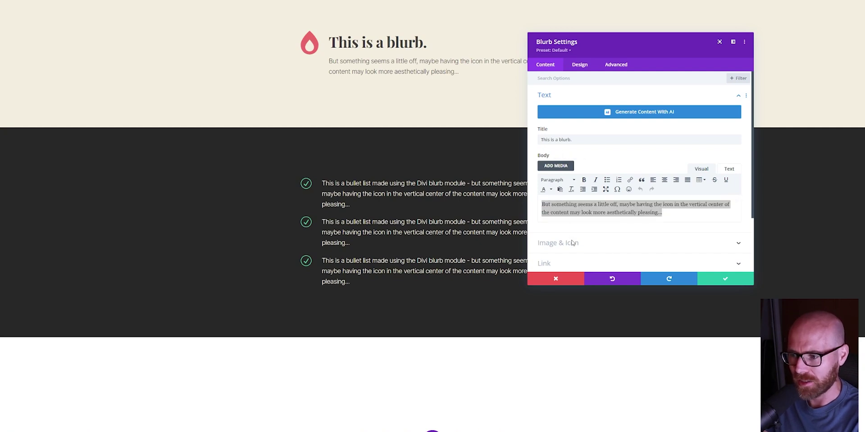
left_click_drag(615, 46, 581, 26)
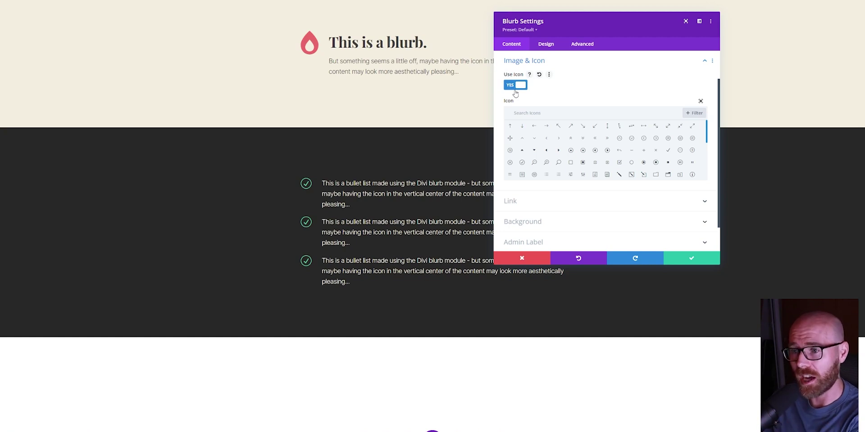
left_click_drag(573, 27, 572, 31)
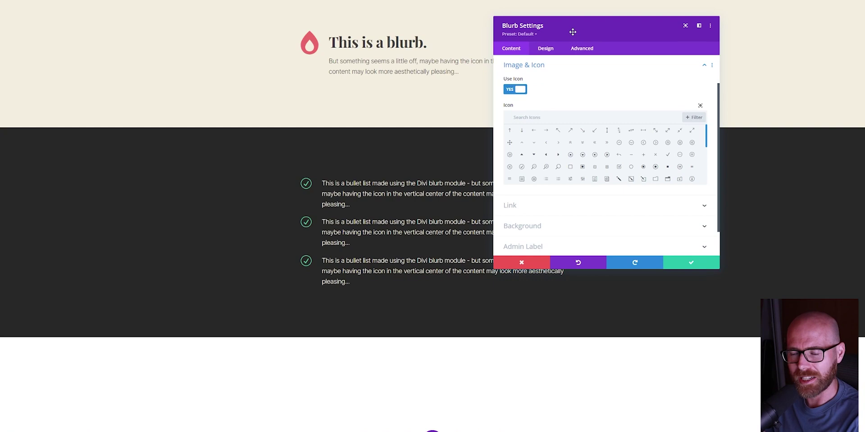
Set the top image/icon padding of the "This is a blurb." module to 20px in its design settings
left_click(554, 50)
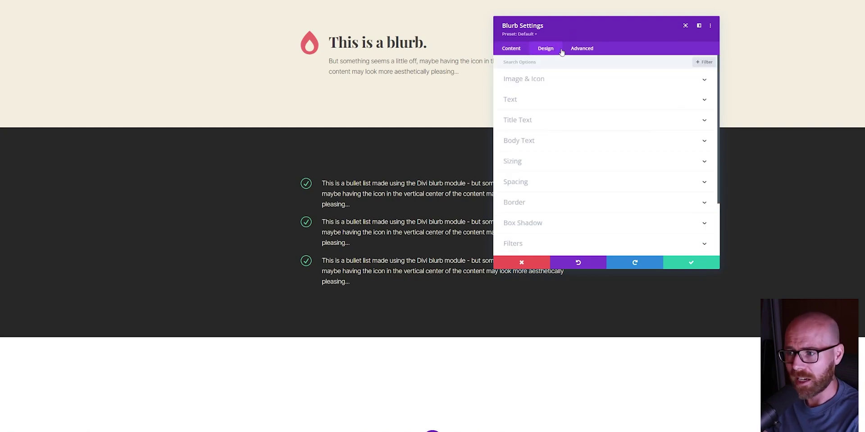
left_click(542, 85)
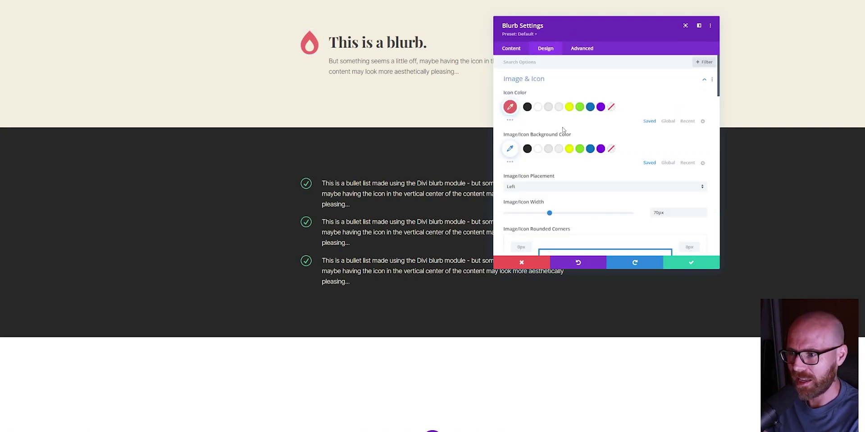
scroll(563, 135, "down", 5)
scroll(572, 141, "down", 2)
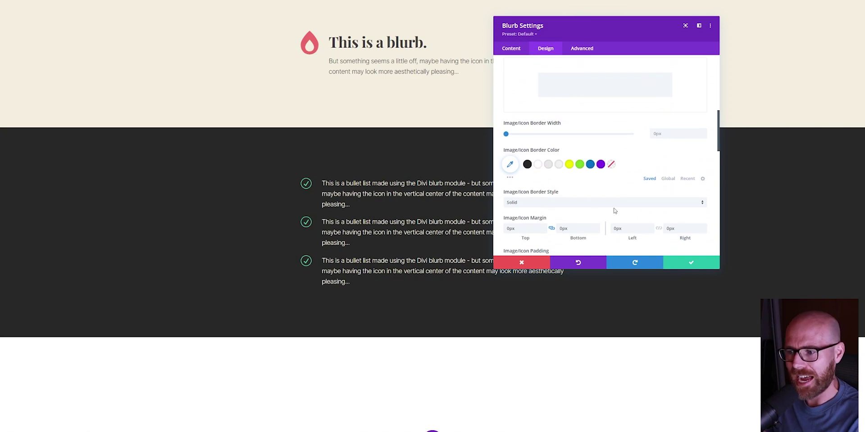
scroll(615, 190, "down", 2)
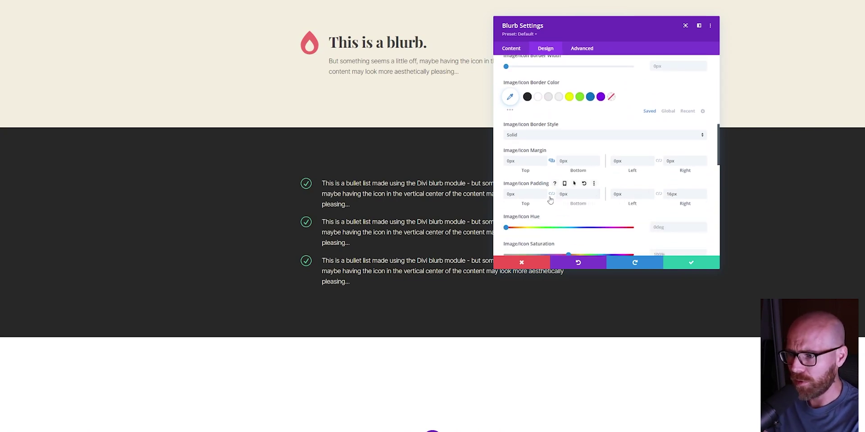
double_click(508, 194)
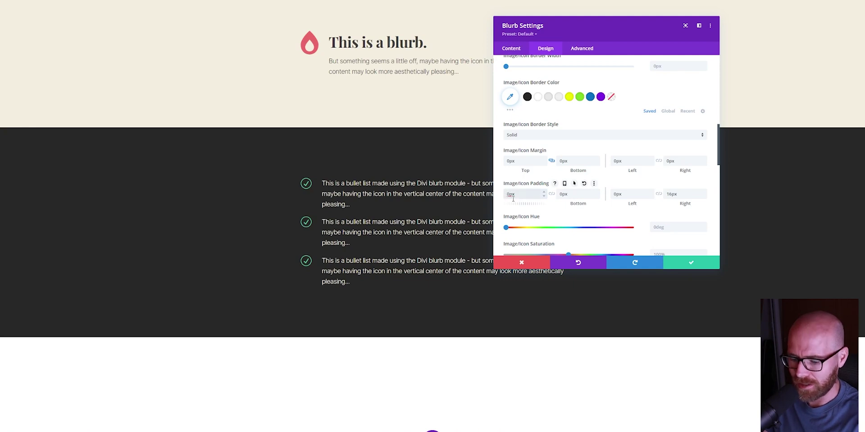
type("20px")
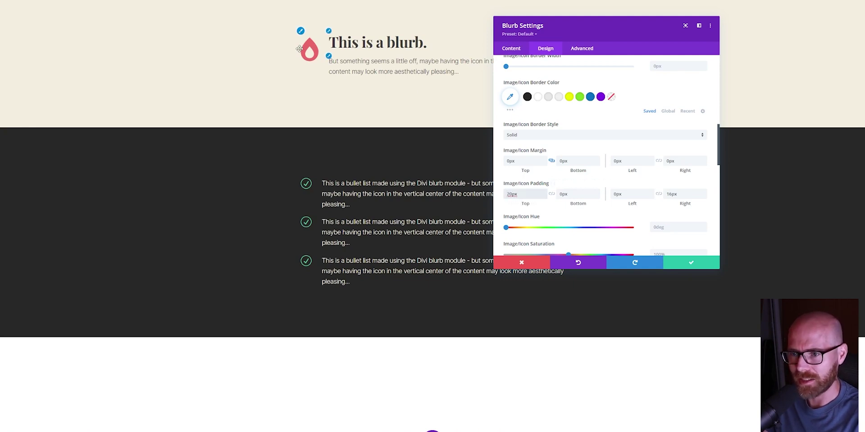
Set the icon's top padding to 40px, save the module and preview the layout in tablet view before returning to desktop
double_click(506, 194)
type("30px")
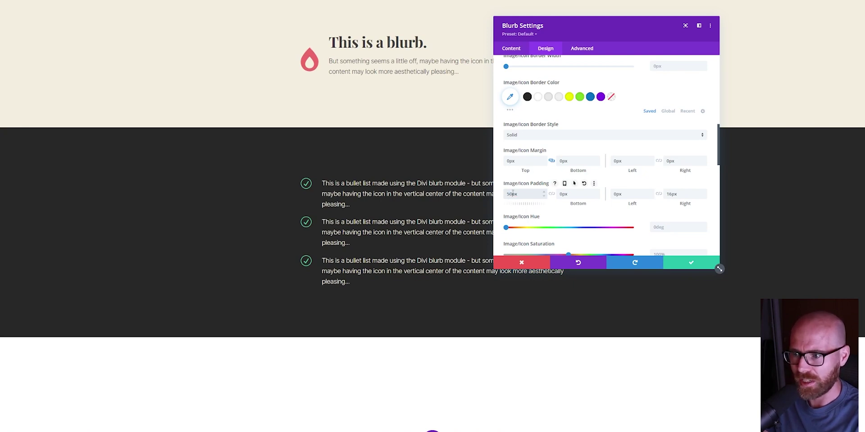
key("BackSpace")
type("4")
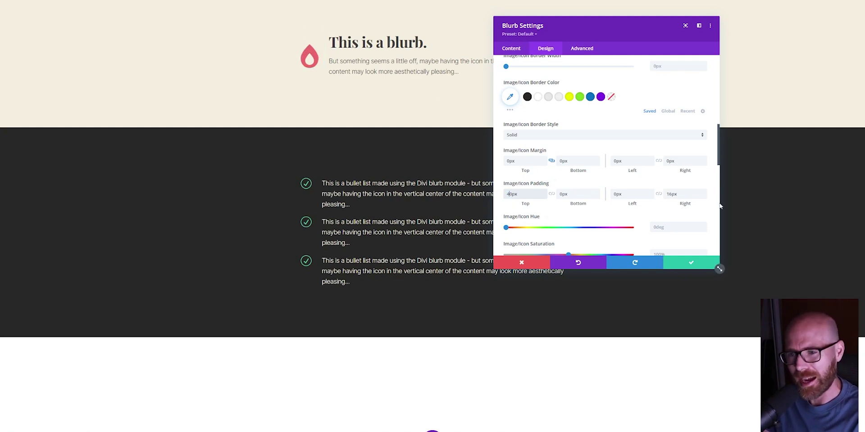
left_click(694, 263)
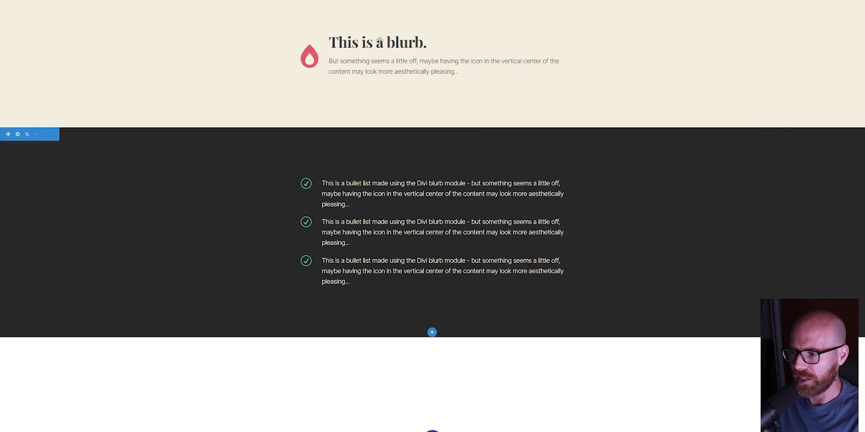
left_click(80, 430)
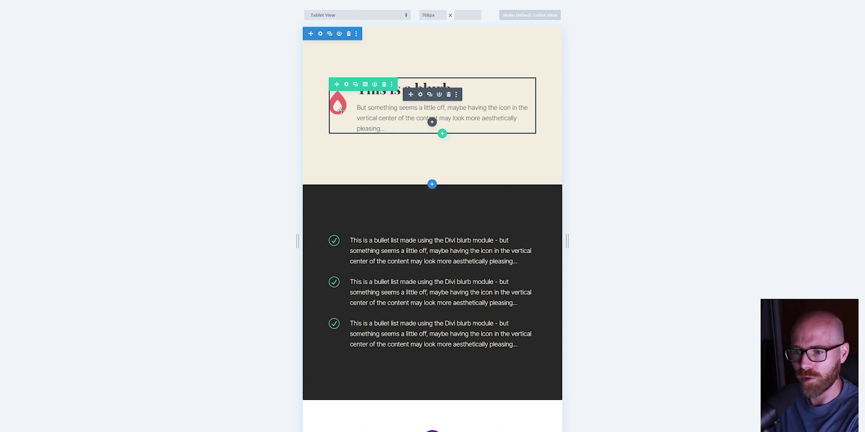
key("ctrl+shift+d")
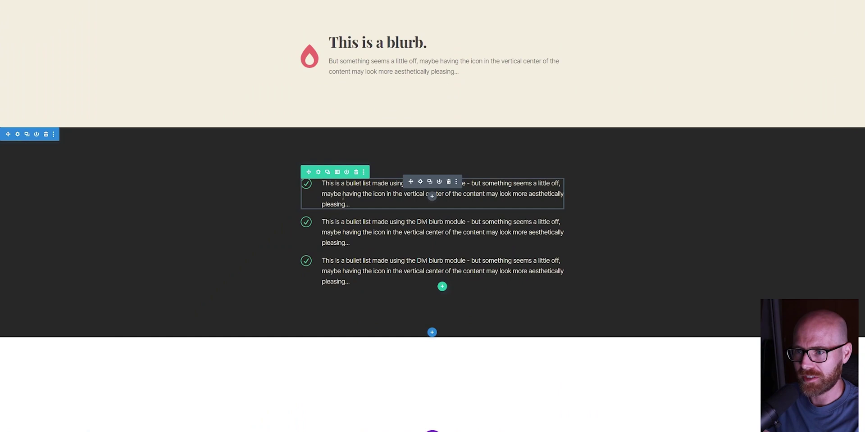
Reopen the "This is a blurb." module's design settings and reset the icon's top padding to 0px
left_click(420, 48)
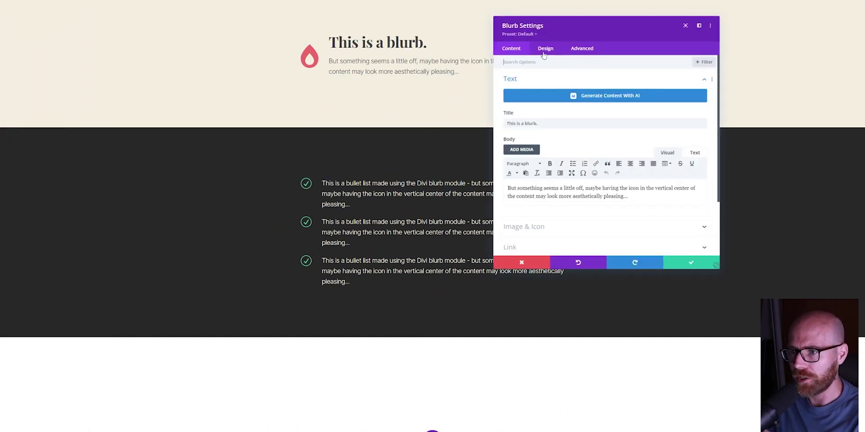
left_click(546, 48)
left_click(534, 79)
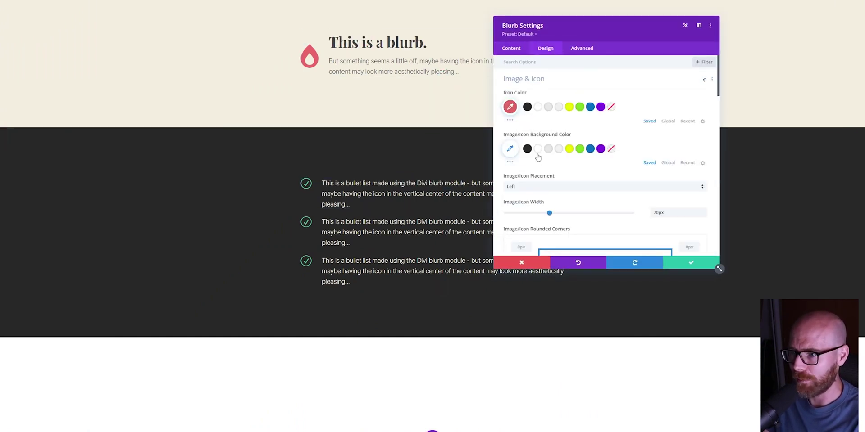
scroll(540, 171, "down", 5)
scroll(537, 183, "down", 5)
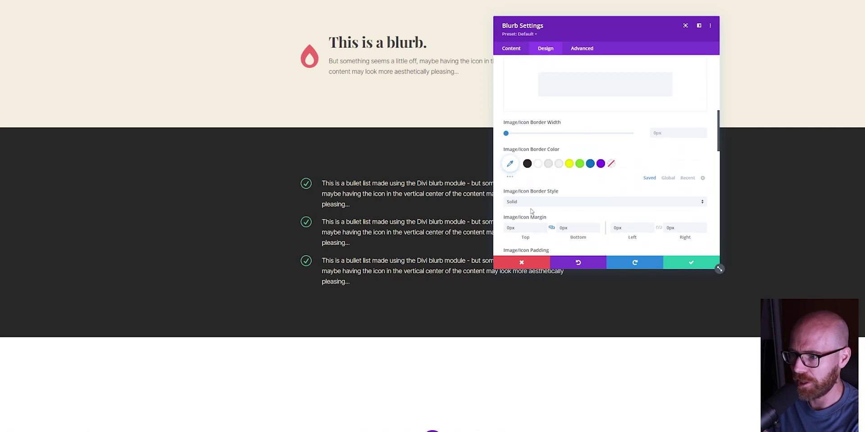
left_click(510, 193)
key("BackSpace")
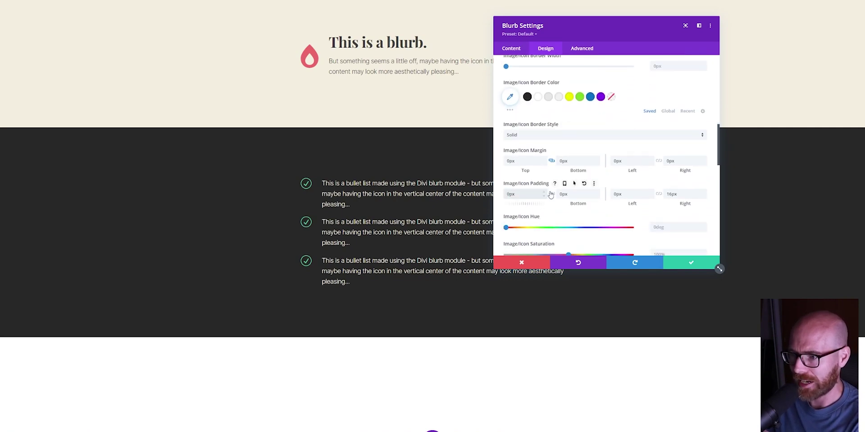
Add the custom CSS "vertical-align: middle;" to the module's Blurb Image element
left_click(583, 51)
left_click(541, 100)
scroll(545, 176, "down", 5)
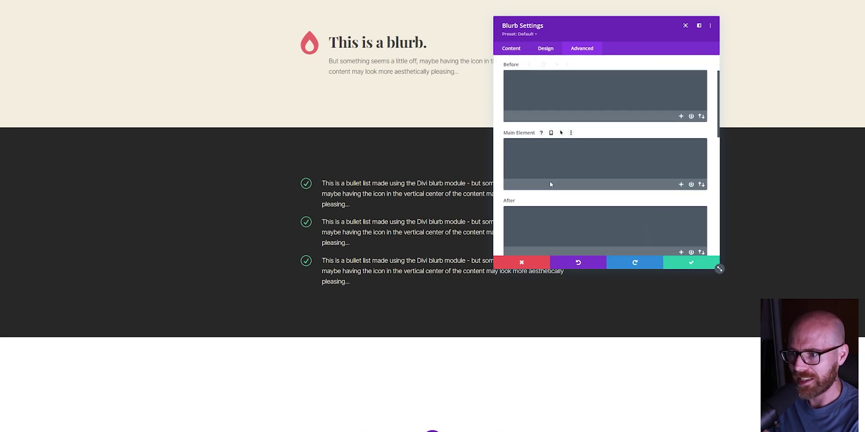
scroll(532, 148, "down", 1)
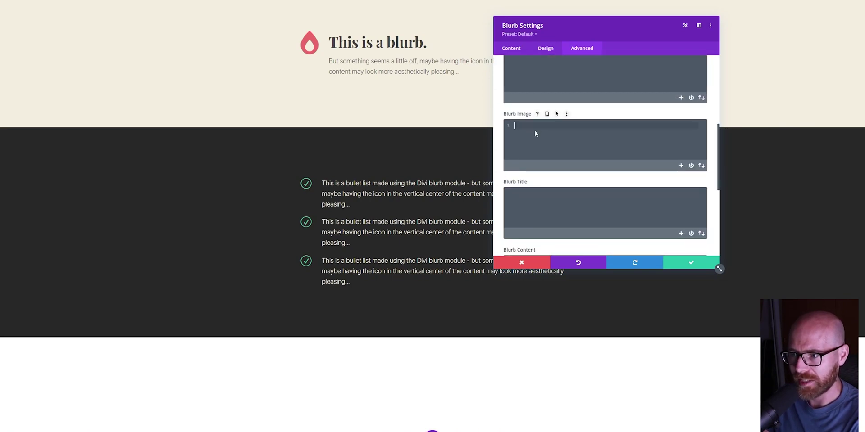
type("ver")
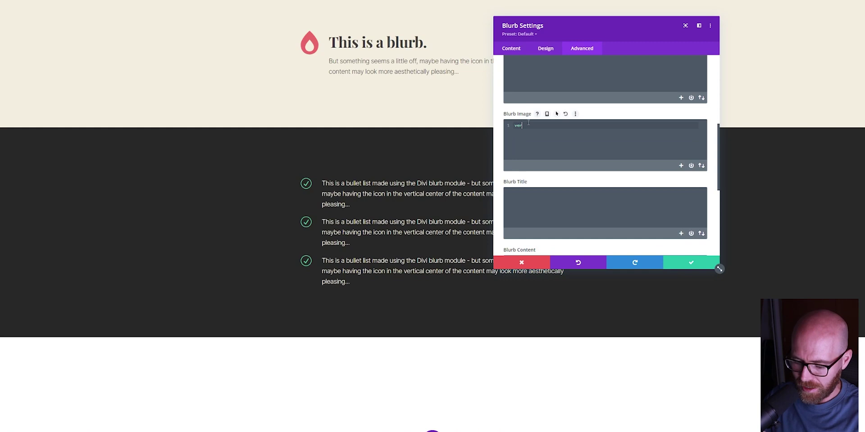
type("tical-align")
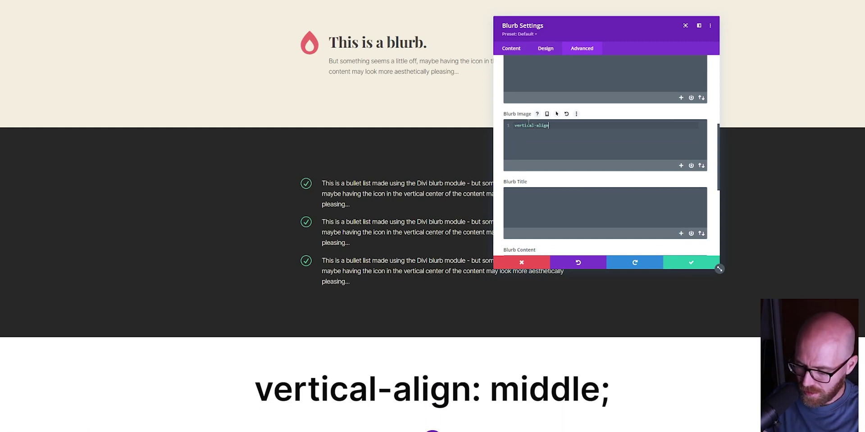
type(": middle;")
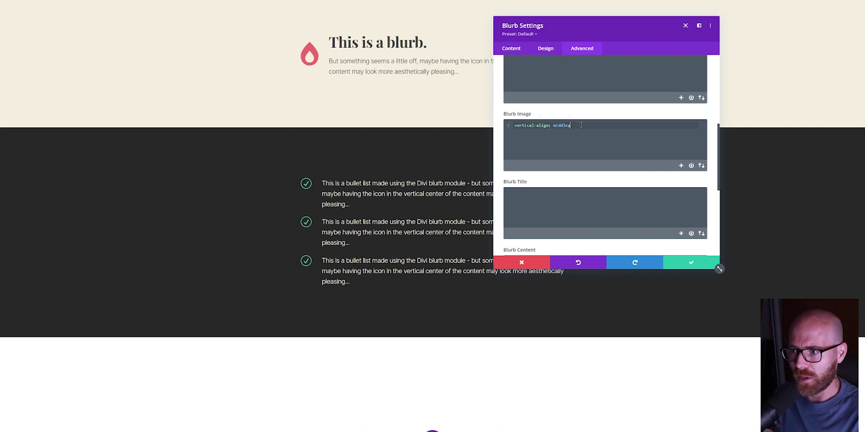
Copy the "vertical-align: middle;" declaration from the Blurb Image CSS and save the module settings
left_click_drag(575, 125, 518, 121)
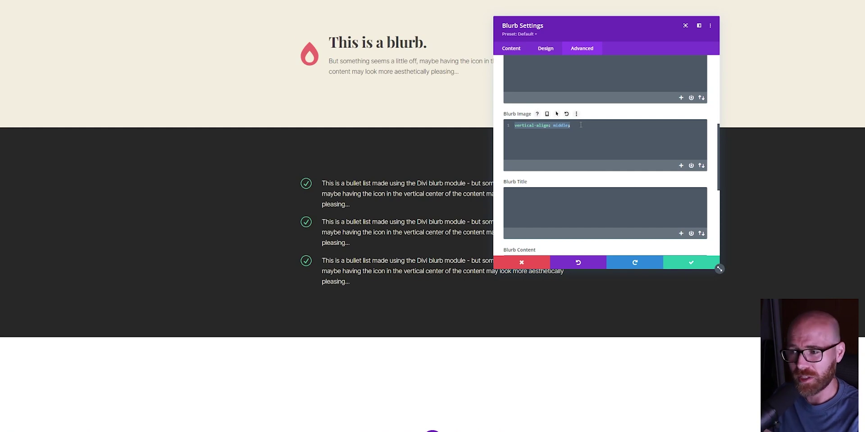
left_click_drag(583, 128, 514, 125)
key("ctrl+c")
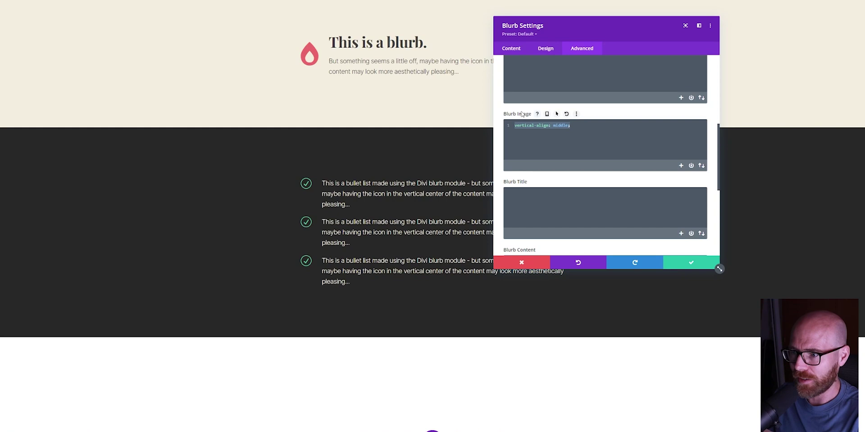
scroll(520, 117, "up", 6)
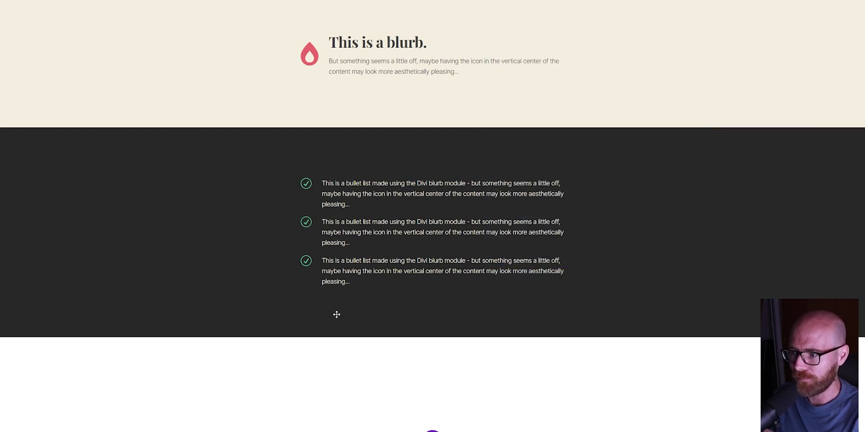
left_click(687, 265)
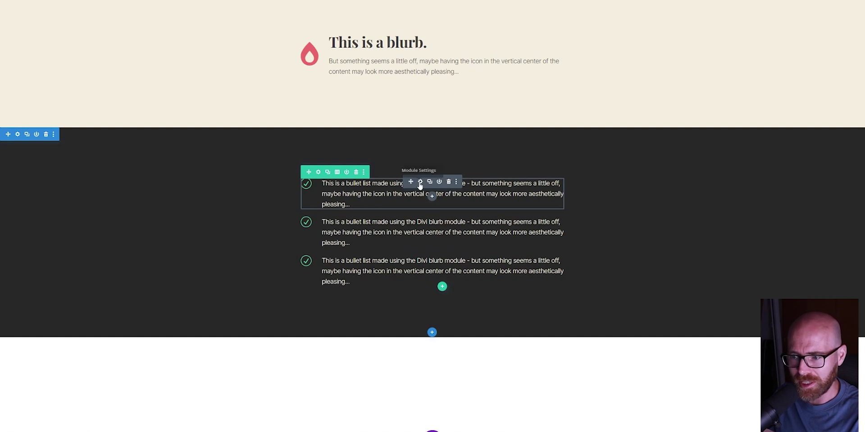
Open the bullet-list preset for editing from the first bullet blurb's settings and move the dialog clear of the list
left_click(422, 181)
left_click(525, 36)
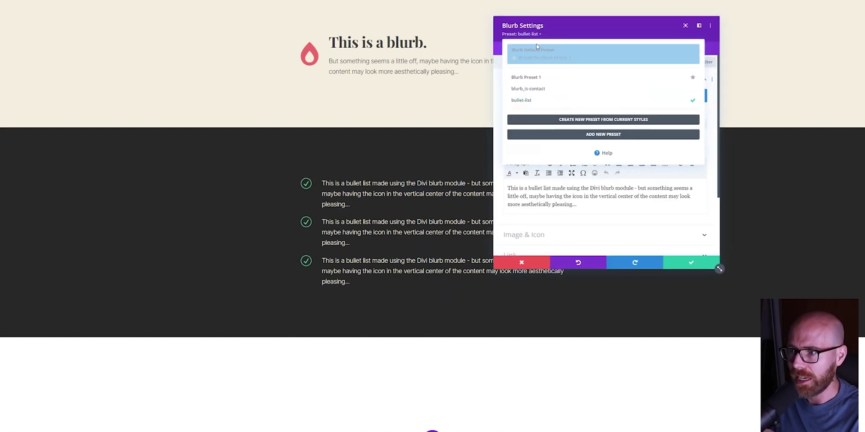
left_click(645, 100)
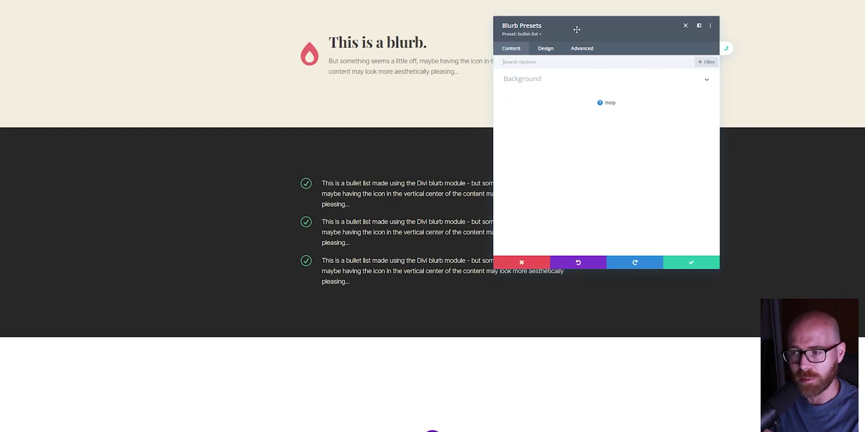
left_click_drag(576, 29, 668, 19)
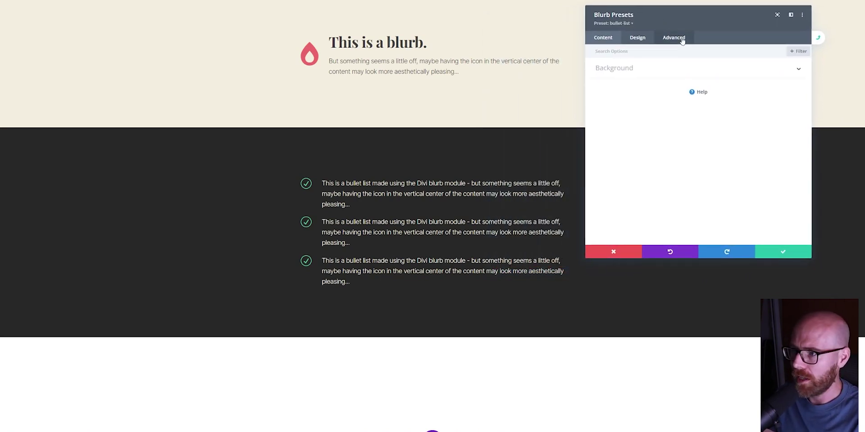
Paste the copied "vertical-align: middle;" declaration into the bullet-list preset's custom CSS for the Blurb Image element
left_click(674, 38)
left_click(632, 88)
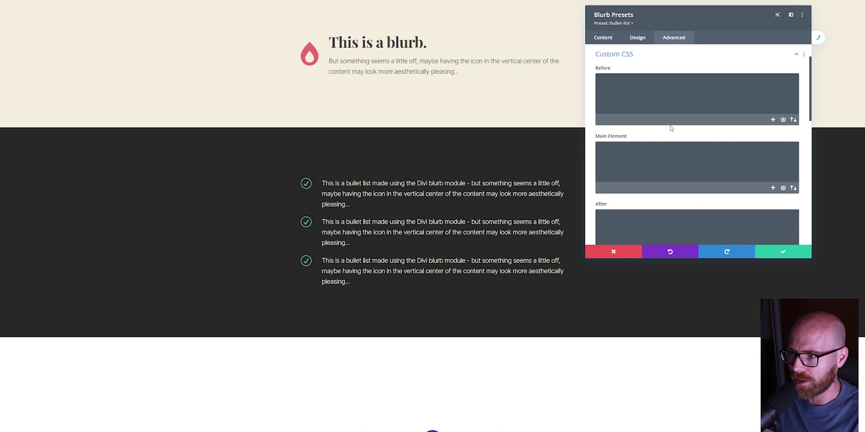
scroll(671, 128, "down", 2)
scroll(670, 128, "down", 2)
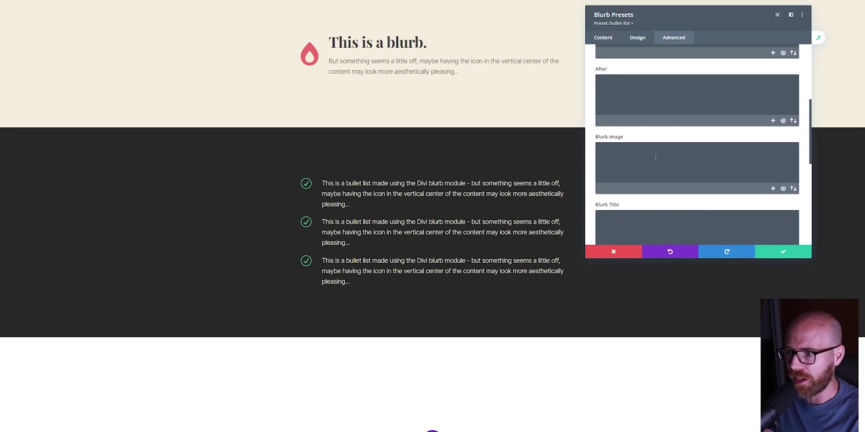
left_click(625, 150)
key("ctrl+v")
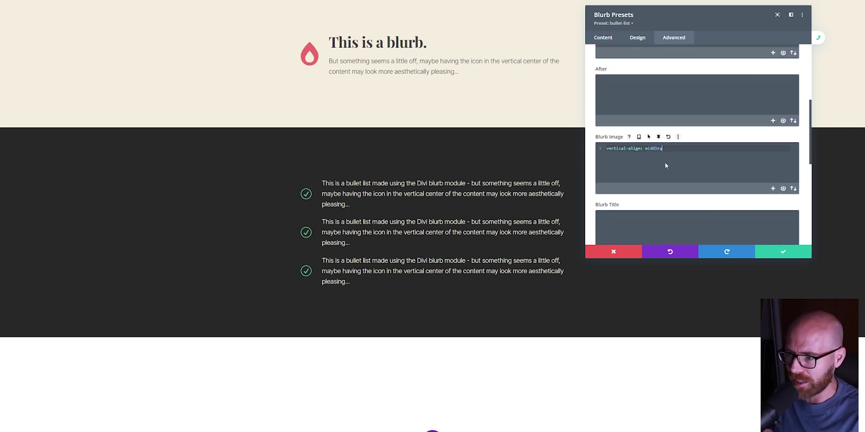
Clear the preset's Blurb Image CSS to compare the bullet icons' alignment without it, and restore the declaration
key("ctrl+a")
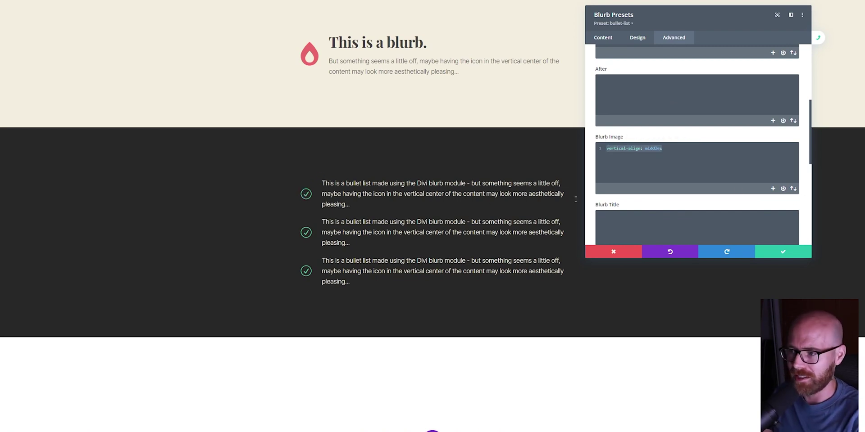
key("BackSpace")
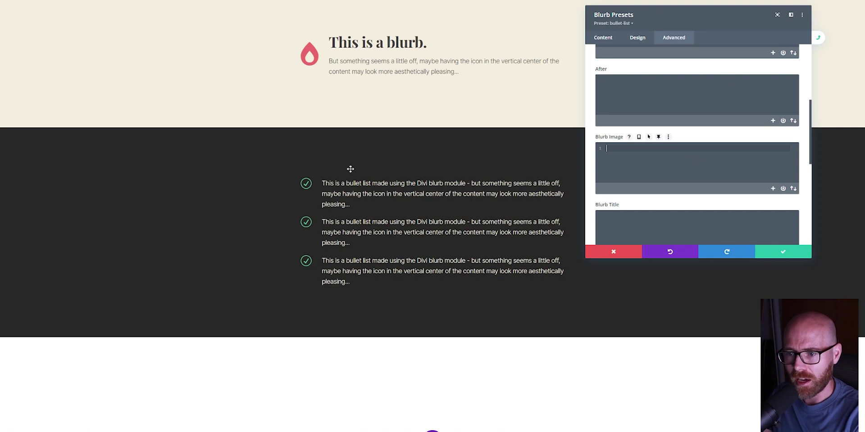
key("ctrl+z")
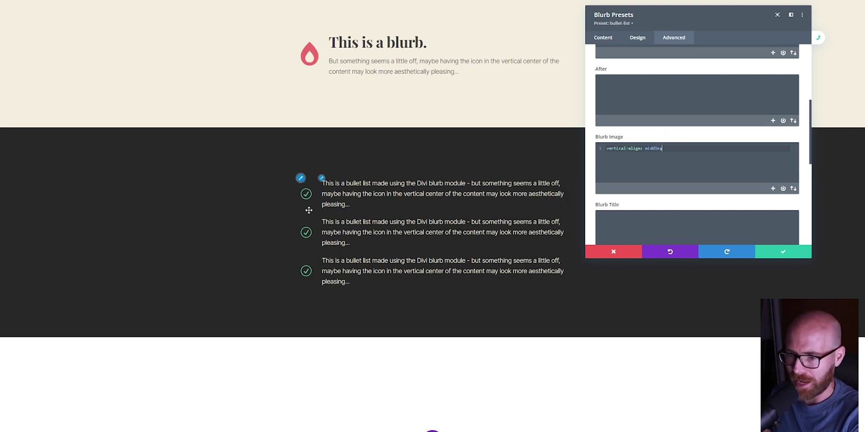
Save the bullet-list preset, confirm applying it to blurb modules across the site, and save the module settings
left_click(768, 255)
left_click(753, 256)
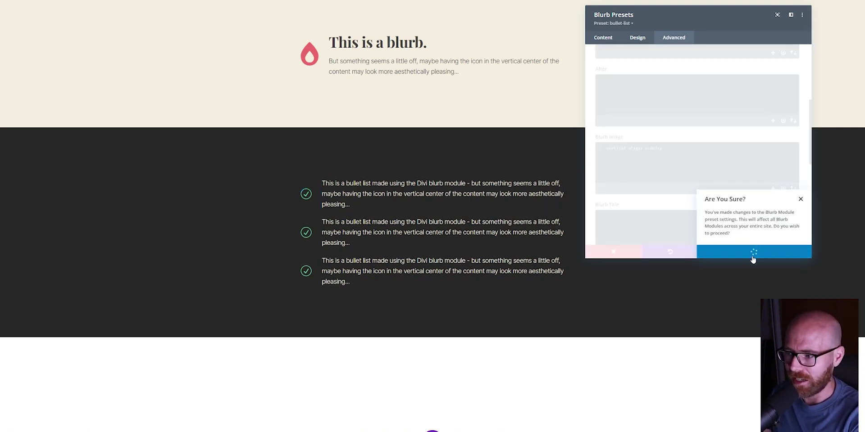
left_click(769, 253)
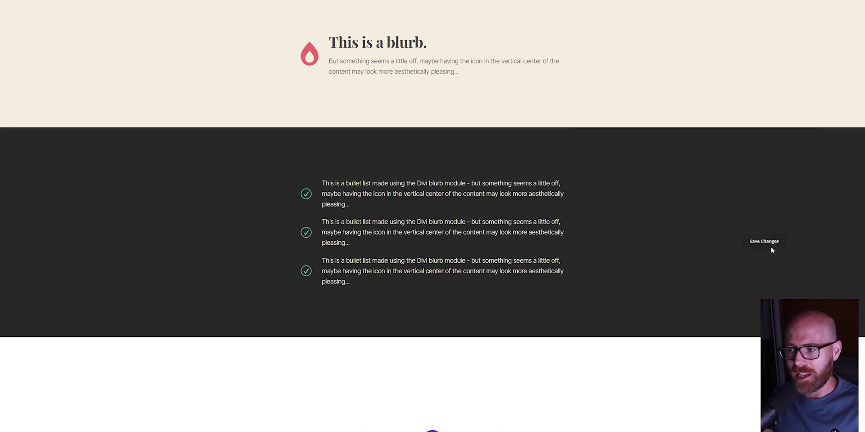
left_click(777, 255)
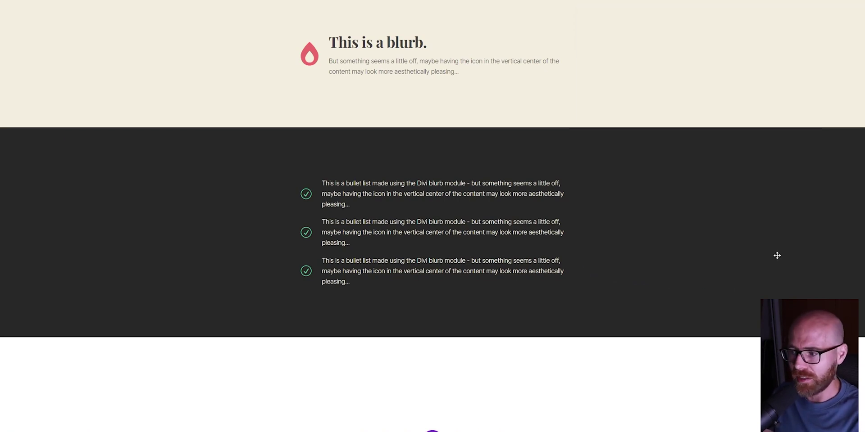